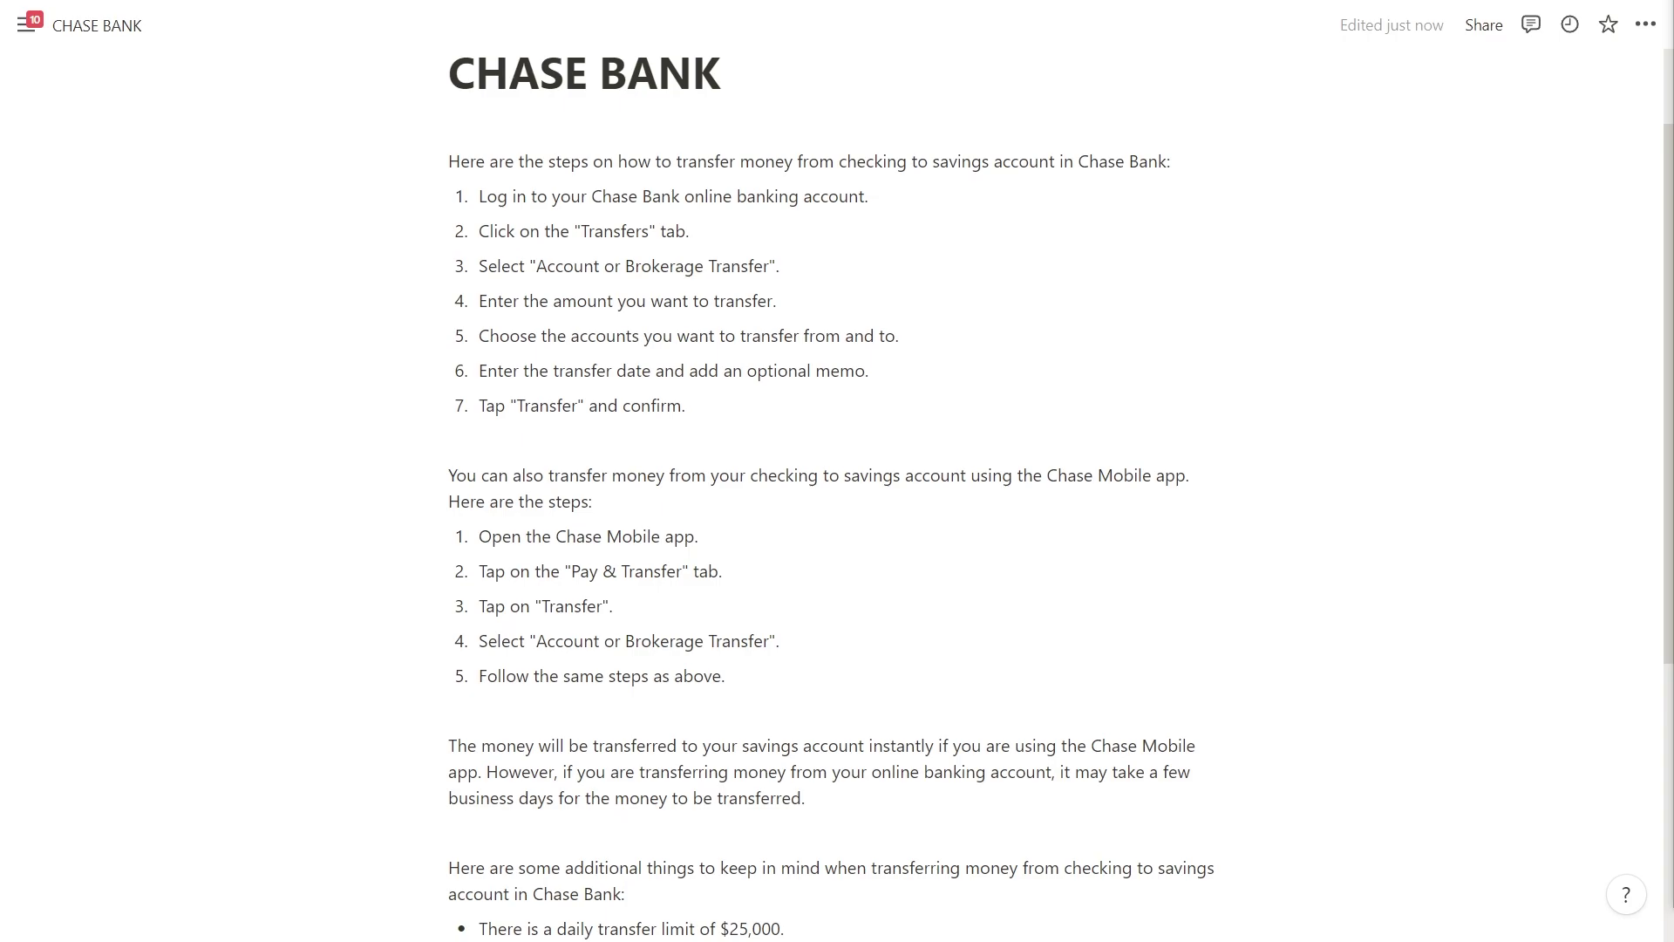
pyautogui.scroll(-3, 837, 523)
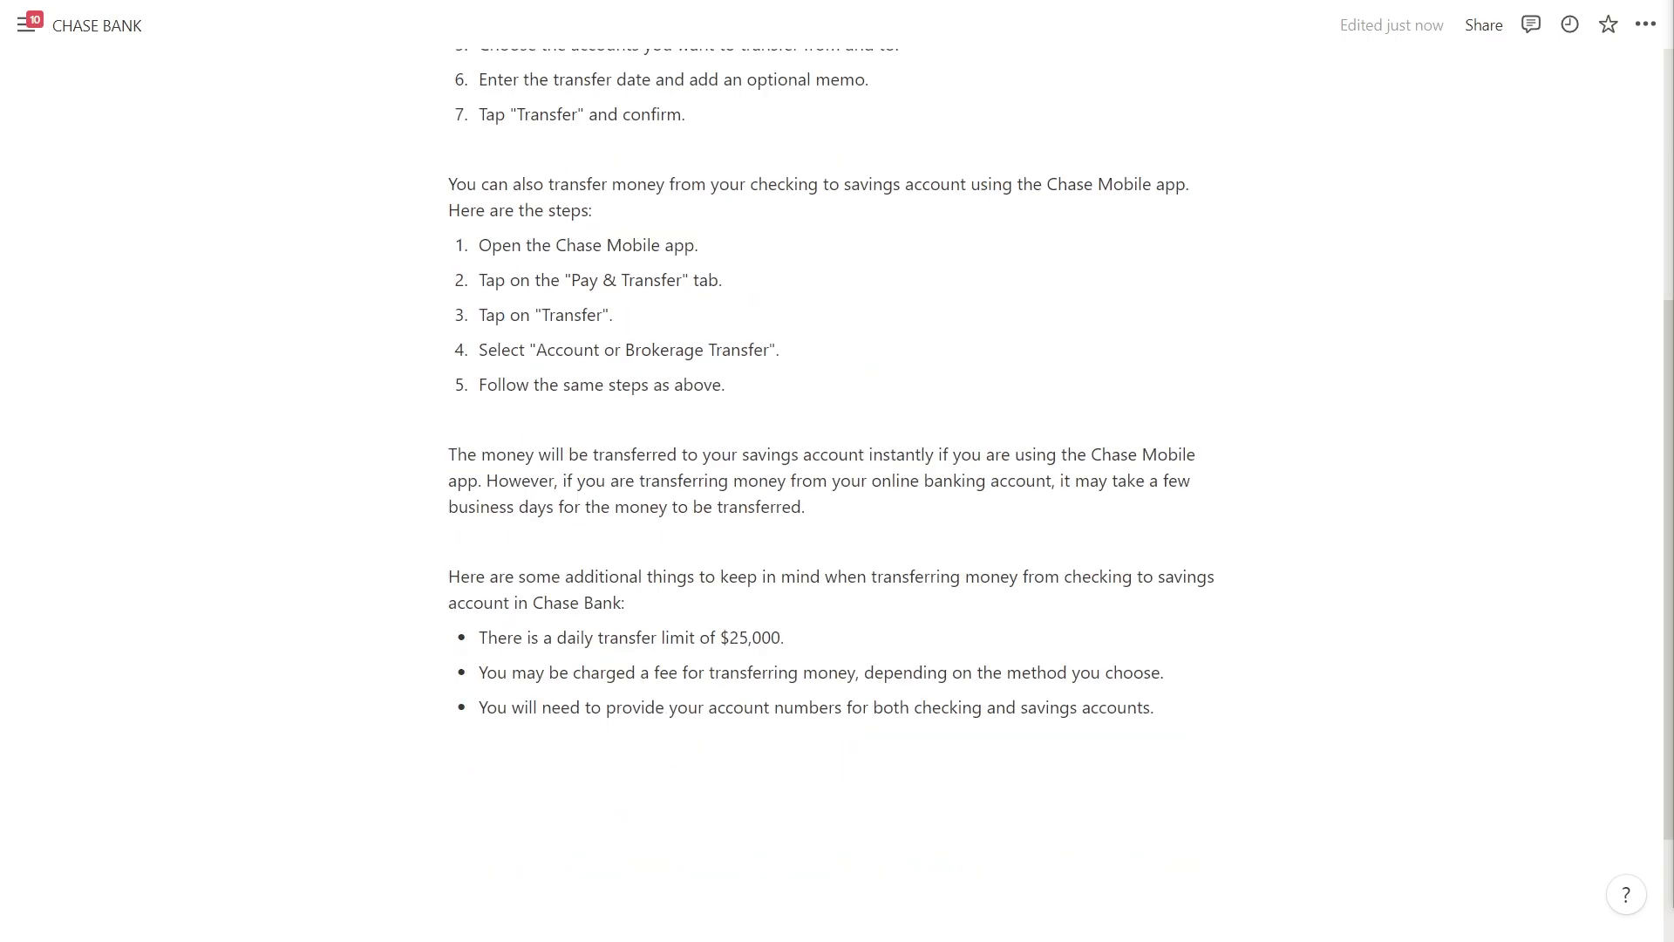